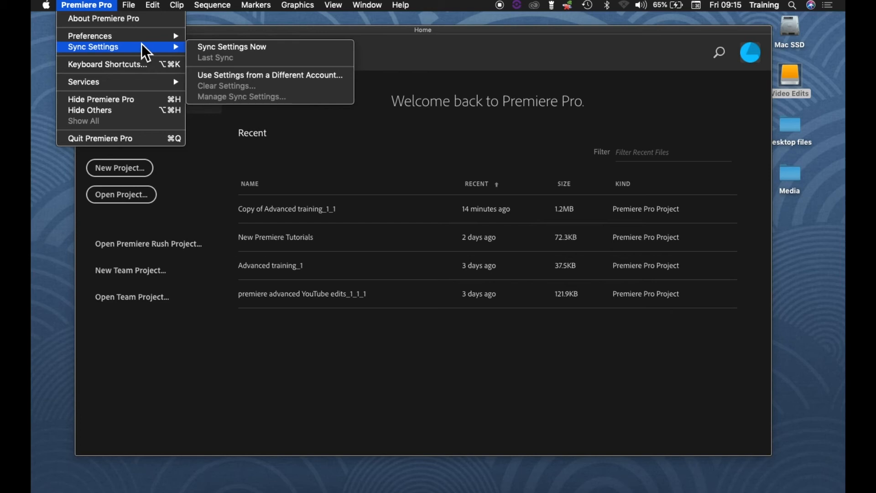
Clear the open windows off the desktop and create a desktop folder named "London Premiere Project Folder".
click(134, 103)
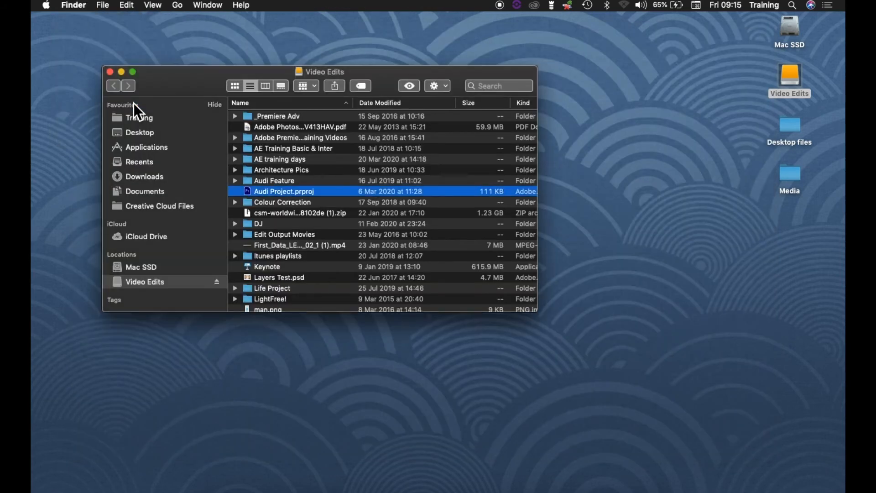
key(super+w)
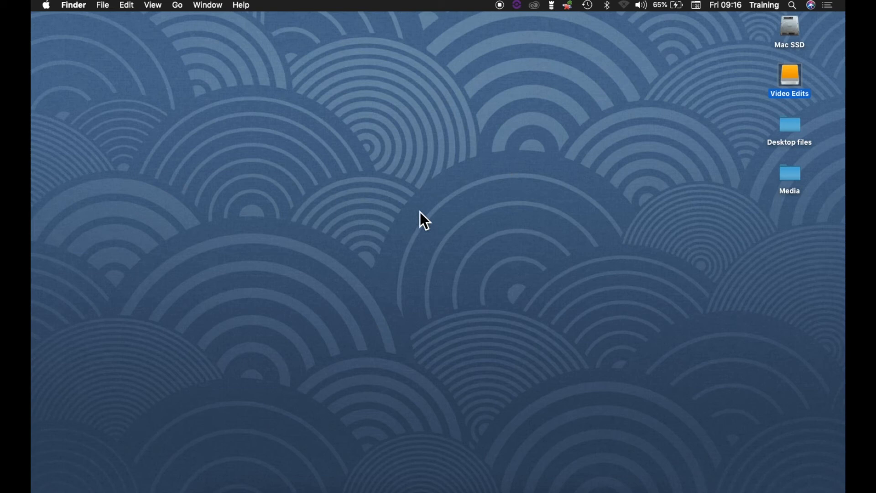
right_click(359, 160)
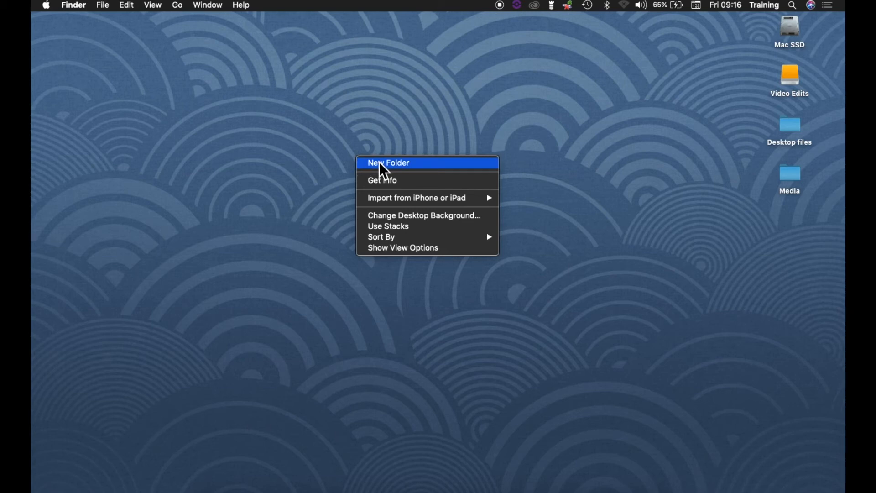
click(379, 164)
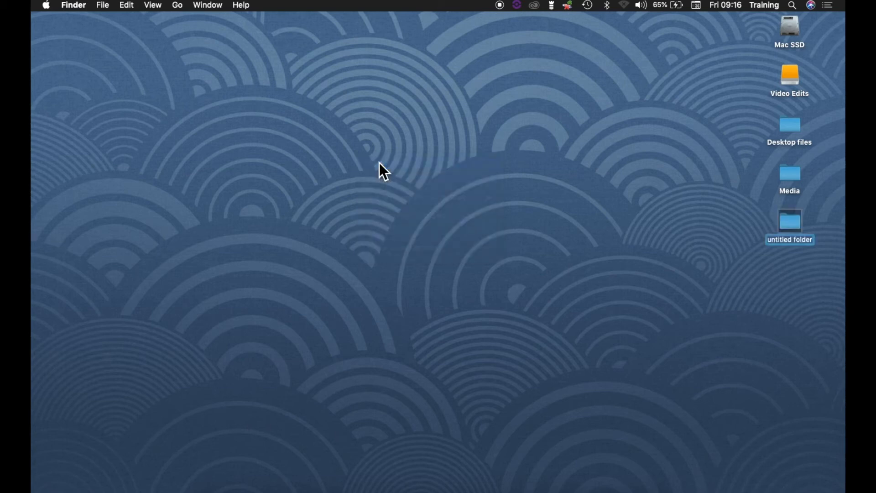
text(London Premiere Pr)
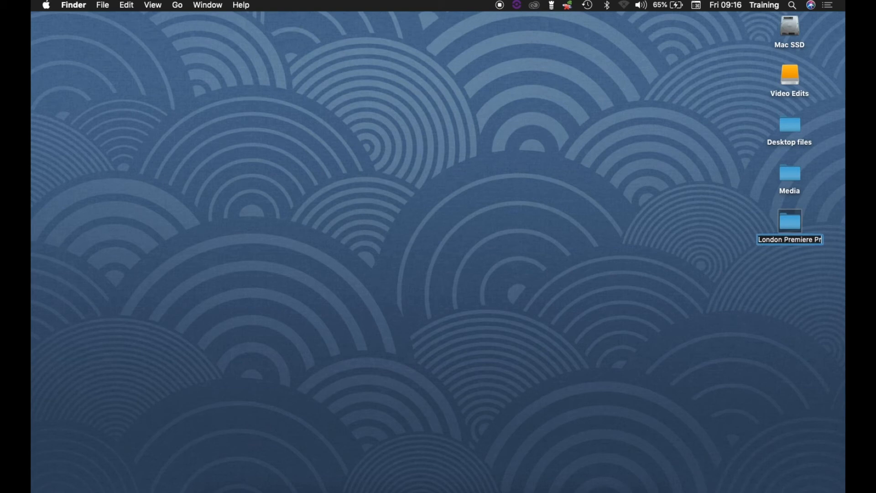
text(oject Folder)
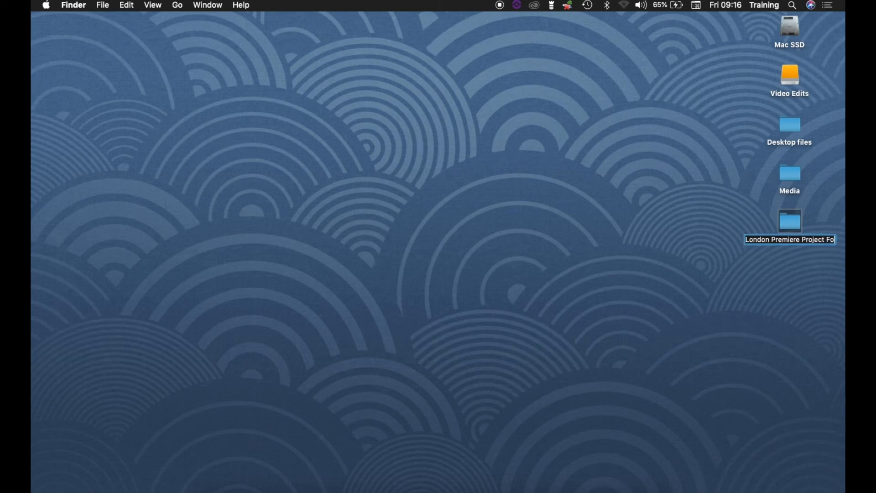
click(798, 261)
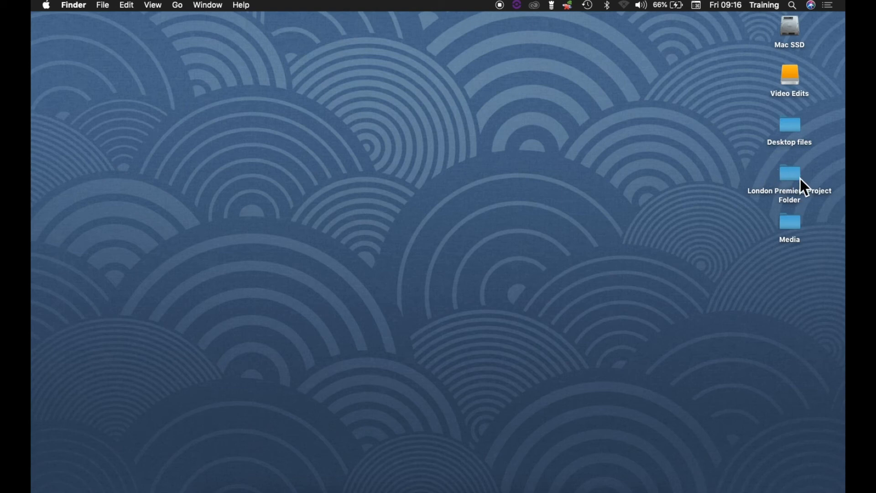
Move the desktop's Media folder into London Premiere Project Folder and check its clips there.
double_click(794, 222)
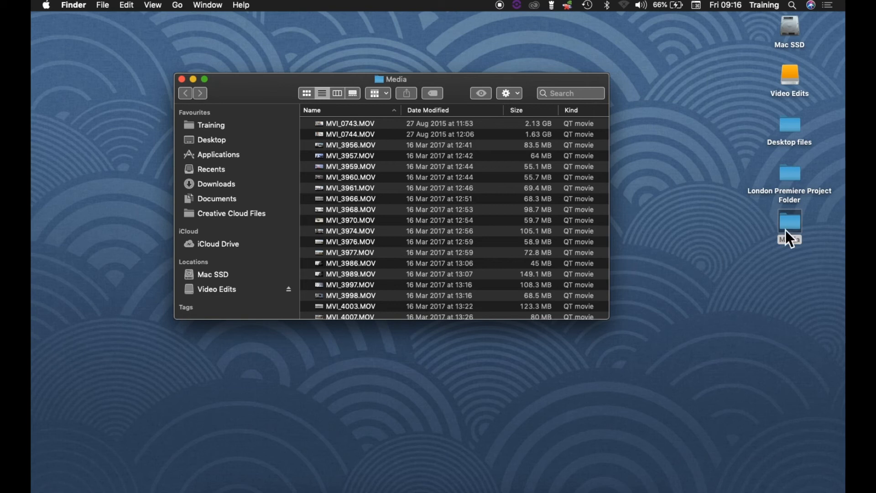
click(181, 80)
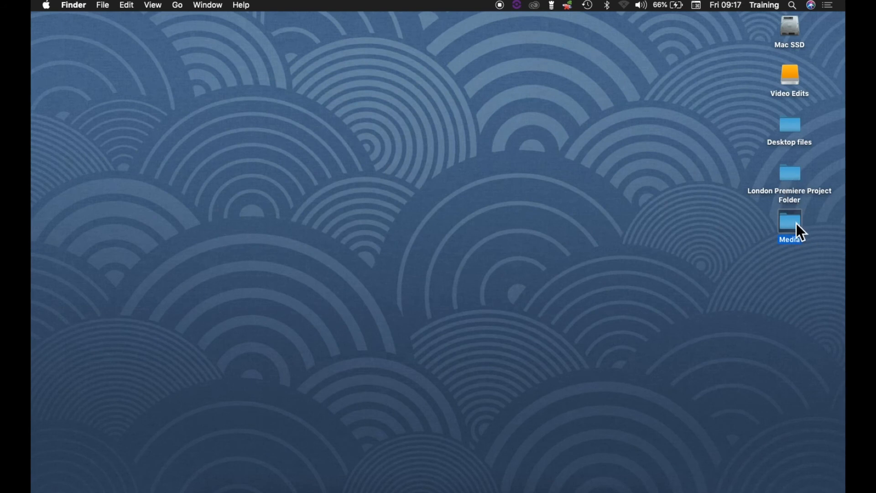
drag(796, 223, 792, 174)
double_click(790, 176)
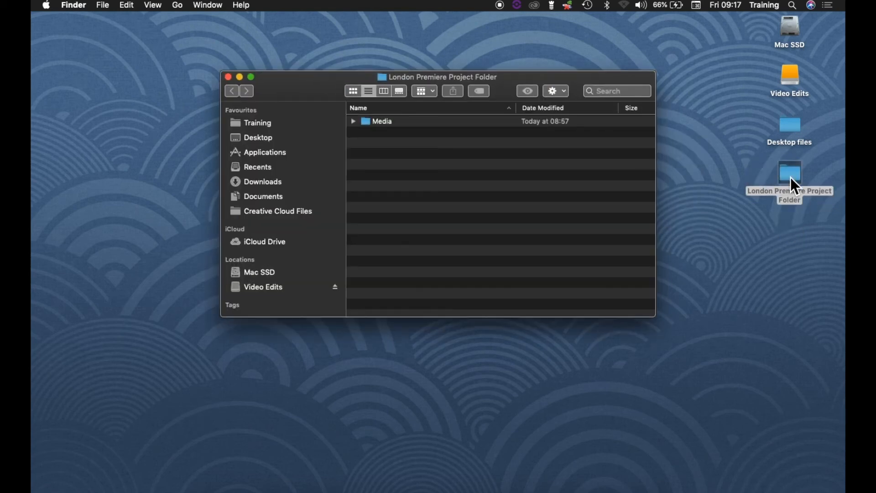
click(356, 125)
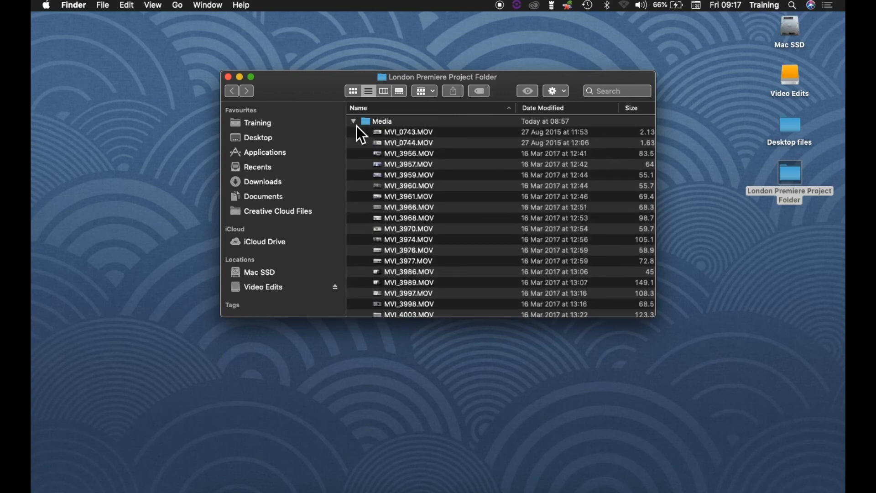
click(354, 121)
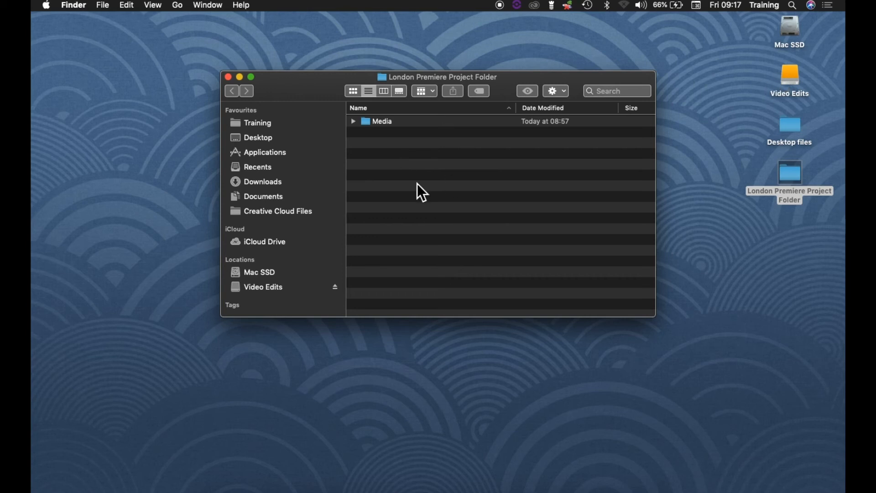
Create two subfolders named "Audio Files" and "Graphics Files" inside London Premiere Project Folder.
right_click(375, 166)
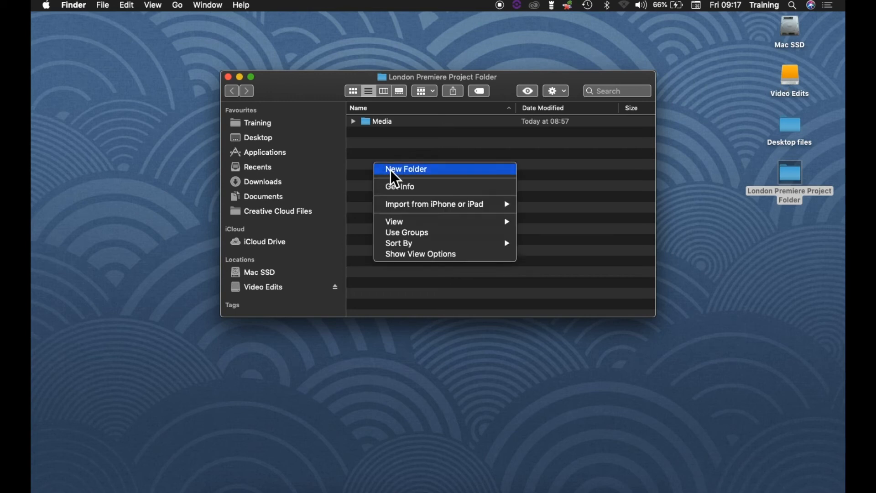
click(390, 170)
text(Audio Files)
key(Return)
right_click(390, 174)
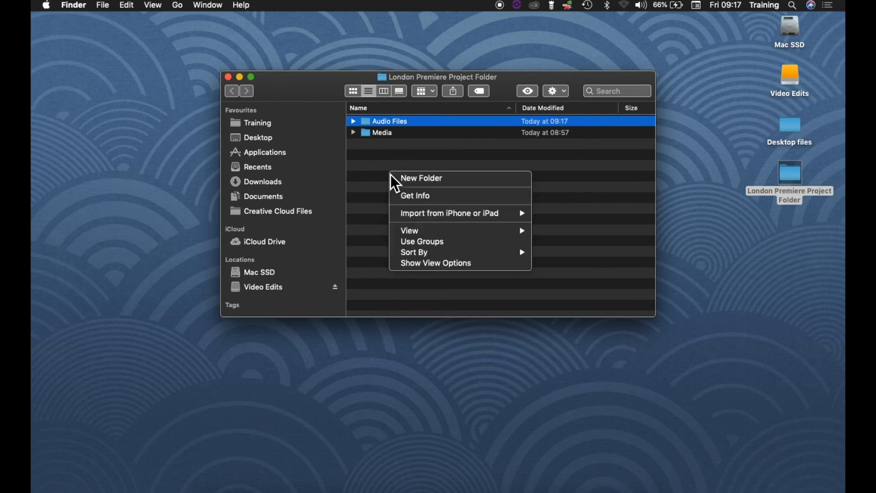
click(414, 182)
text(Graphics Files)
key(Return)
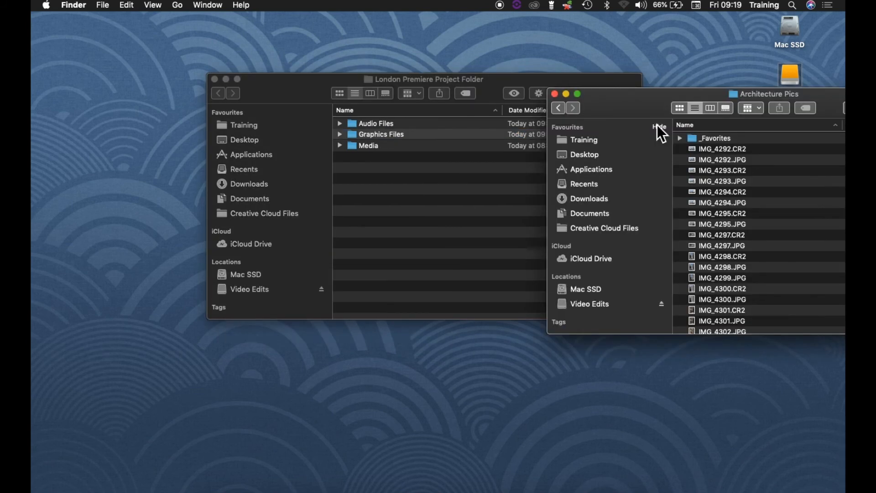
Copy the images IMG_4292.CR2 through IMG_4297.CR2 from Architecture Pics into the Graphics Files folder.
click(653, 125)
drag(650, 117, 572, 210)
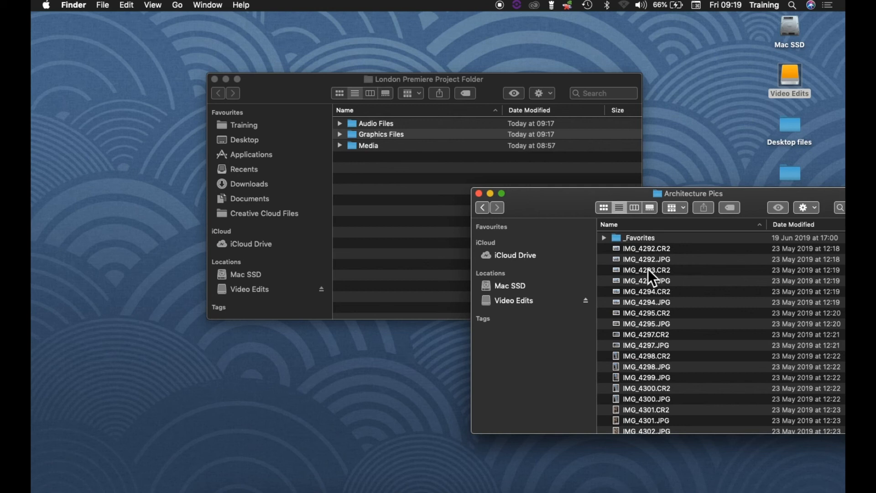
click(639, 249)
shift+click(634, 333)
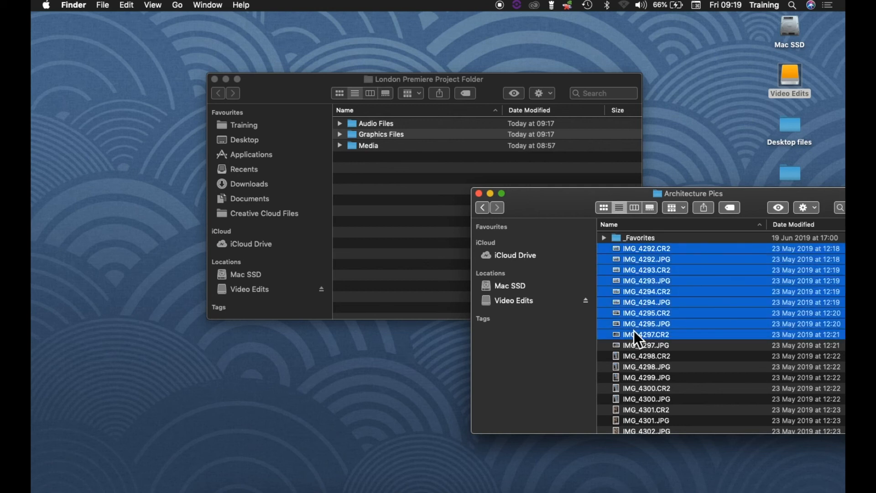
drag(613, 250, 383, 142)
drag(382, 142, 375, 134)
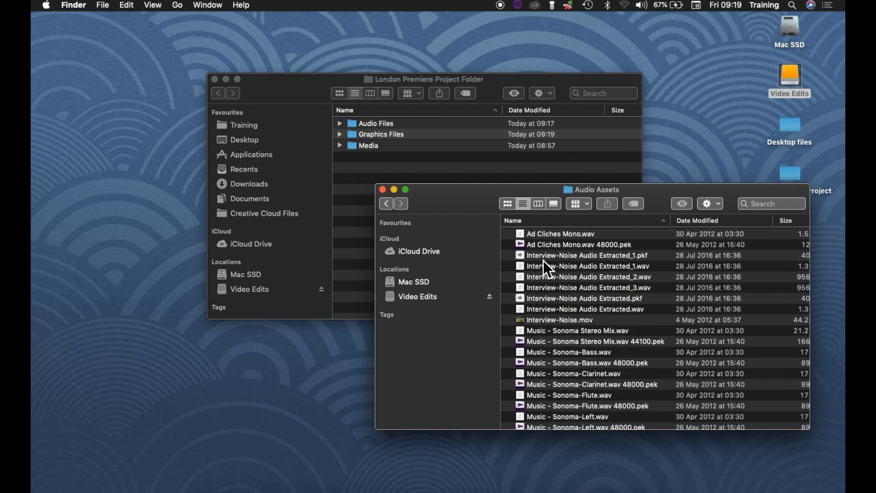
Copy Interview-Noise Audio Extracted_1.wav, _2.wav and _3.wav from Audio Assets into the Audio Files folder, and close the source window.
click(543, 255)
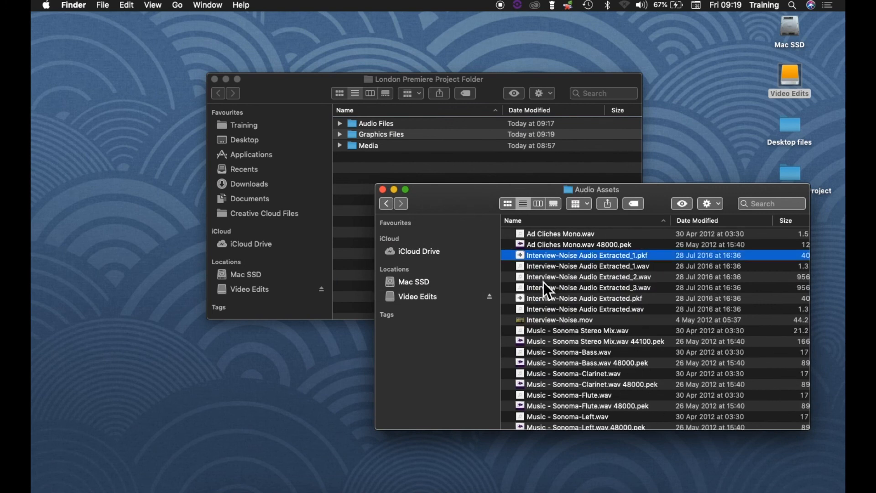
click(543, 266)
shift+click(534, 288)
drag(540, 272, 373, 127)
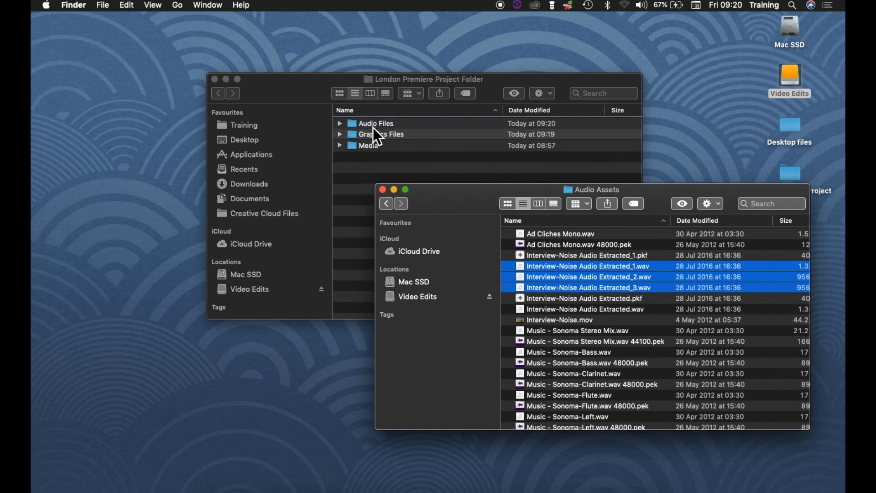
key(super+w)
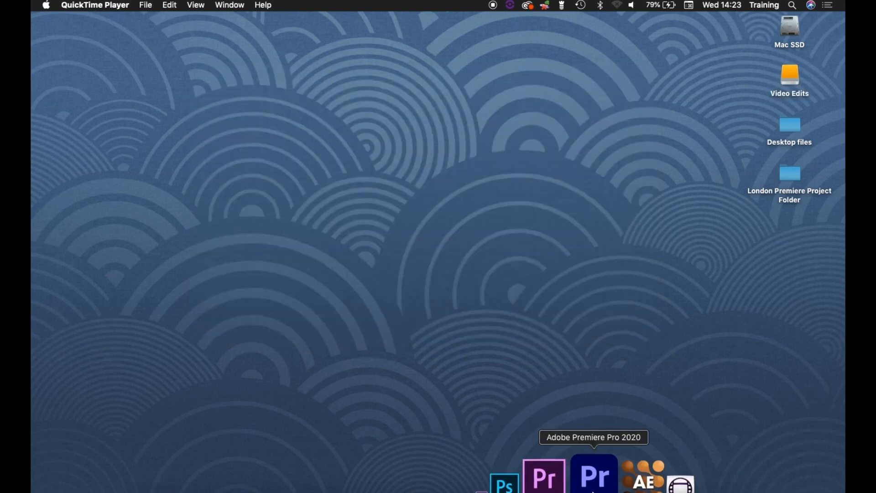
Switch to Adobe Premiere Pro 2020 and start a new project named "London Project".
click(588, 474)
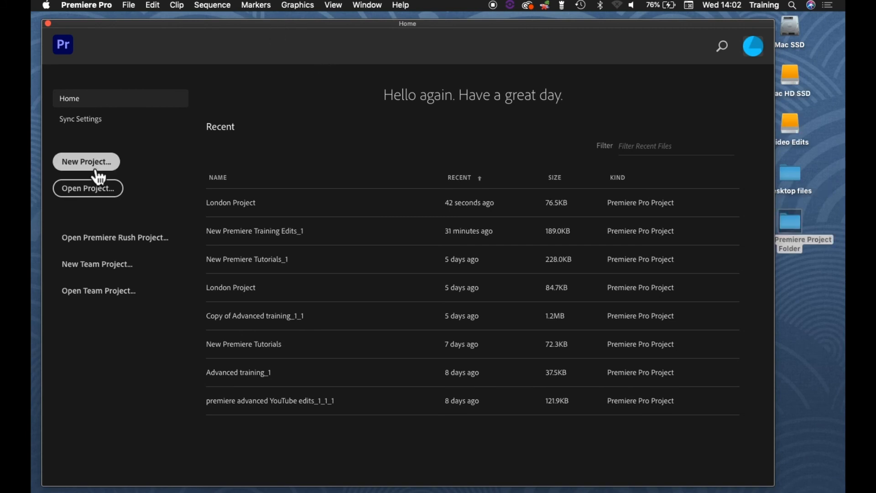
click(84, 164)
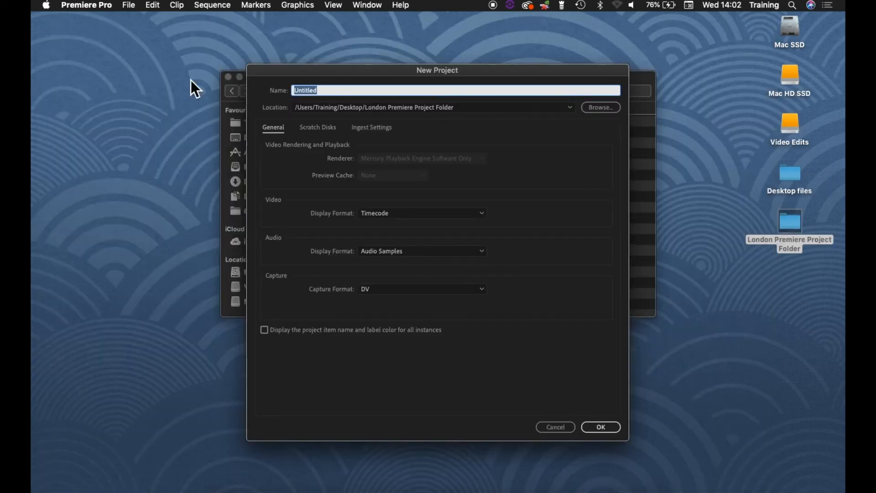
drag(398, 69, 312, 48)
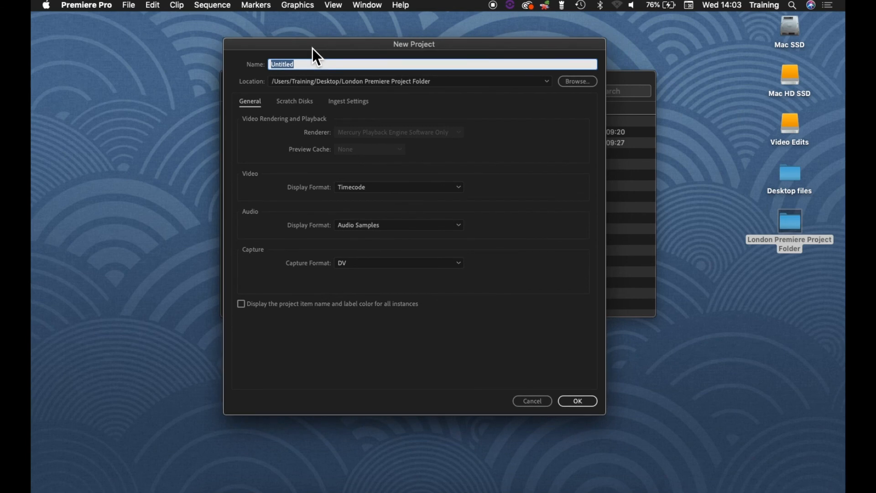
text(LOndon Project)
click(280, 64)
key(BackSpace)
text(o)
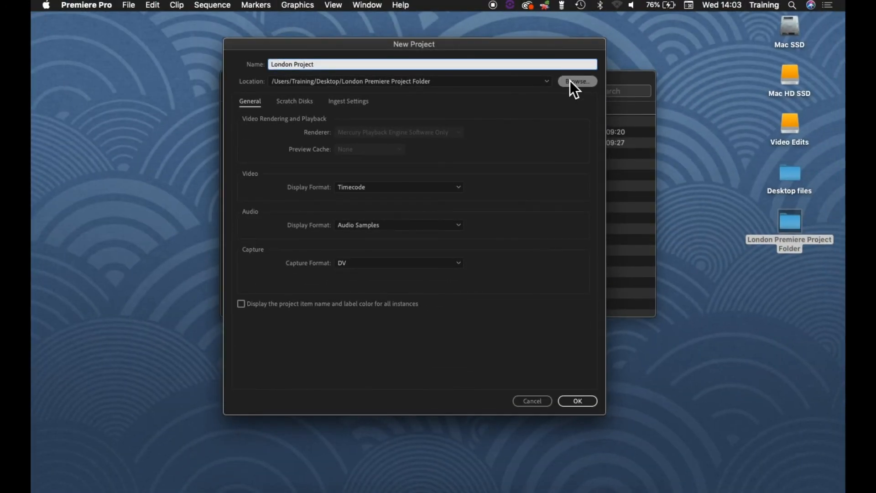
Set the project location to London Premiere Project Folder on the Desktop and create the project.
click(571, 82)
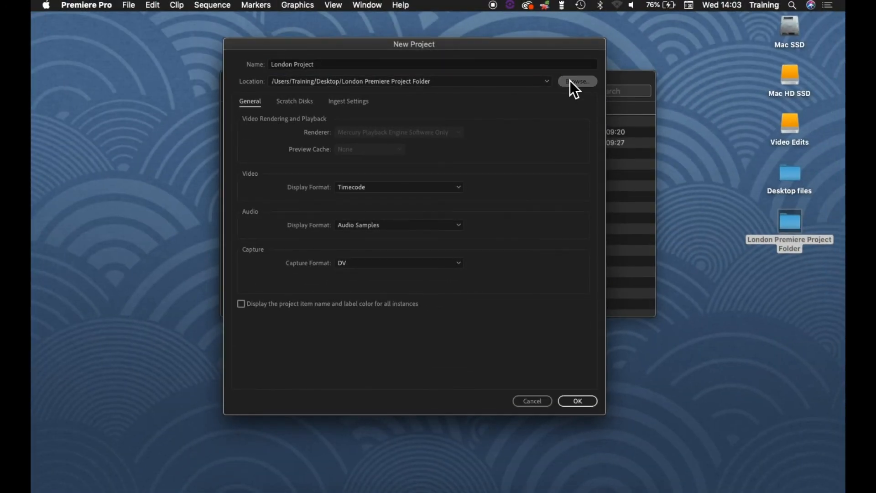
drag(389, 86, 346, 83)
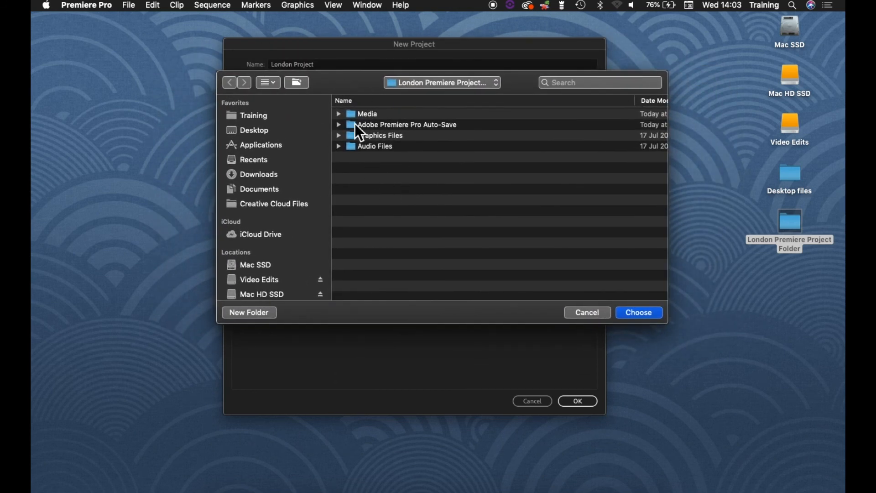
click(268, 135)
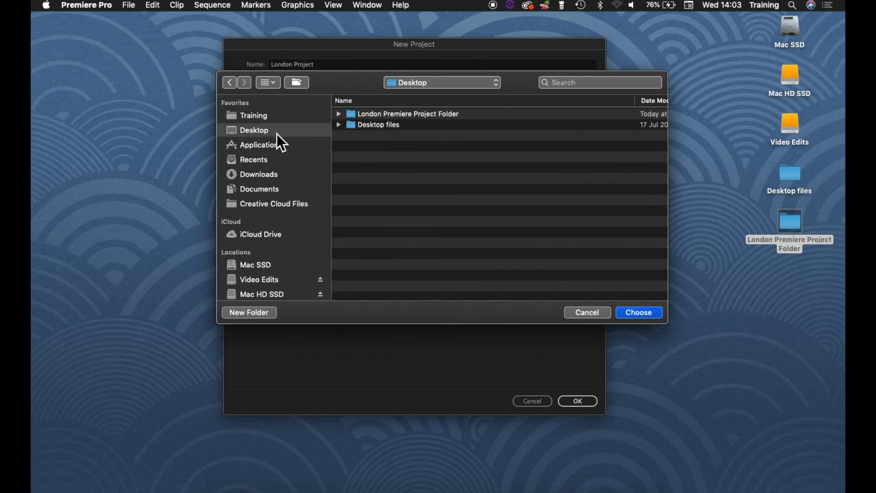
click(375, 118)
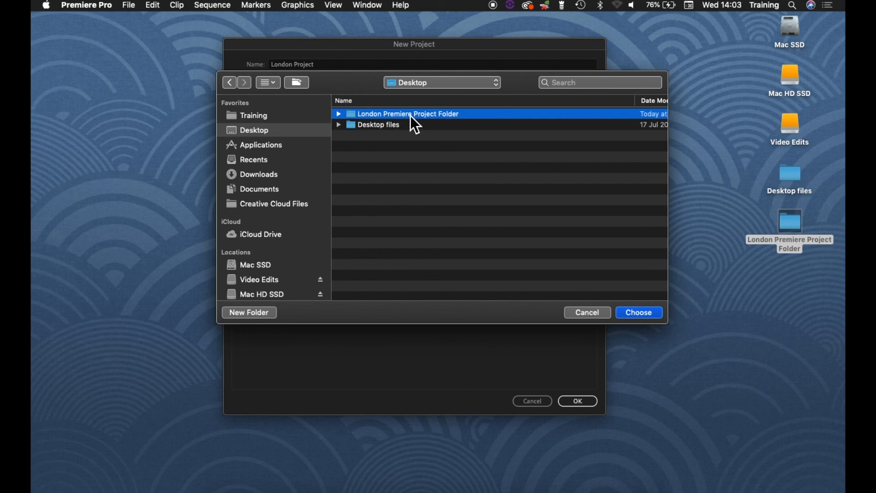
click(650, 313)
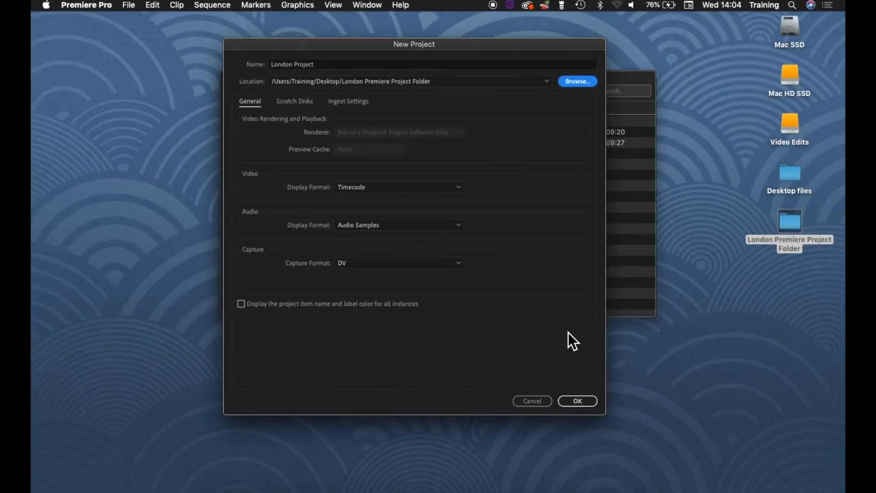
click(578, 400)
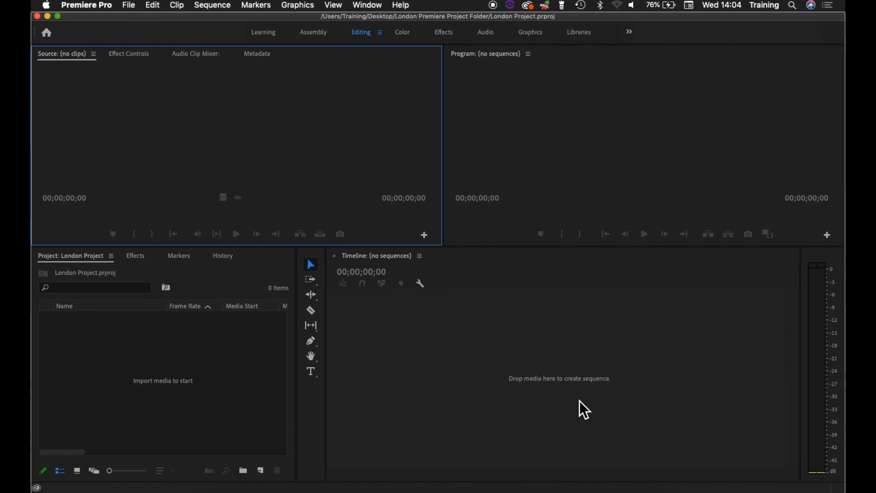